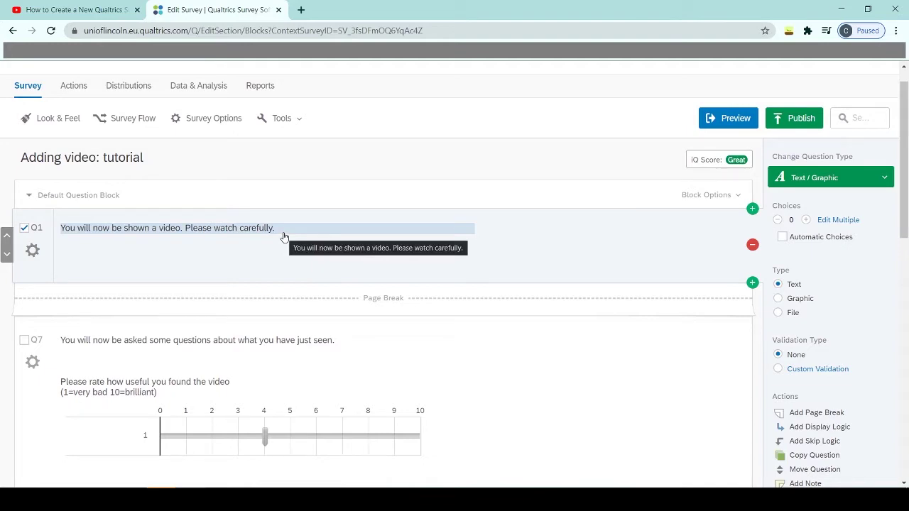
# Switch to YouTube and copy the embed code of the video "How to Create a New Qualtrics Survey".
pyautogui.click(32, 6)
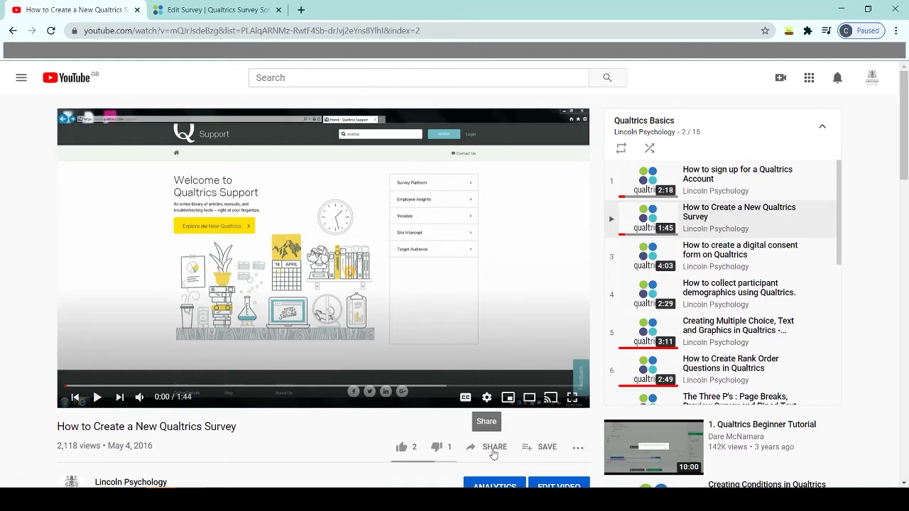
pyautogui.click(494, 448)
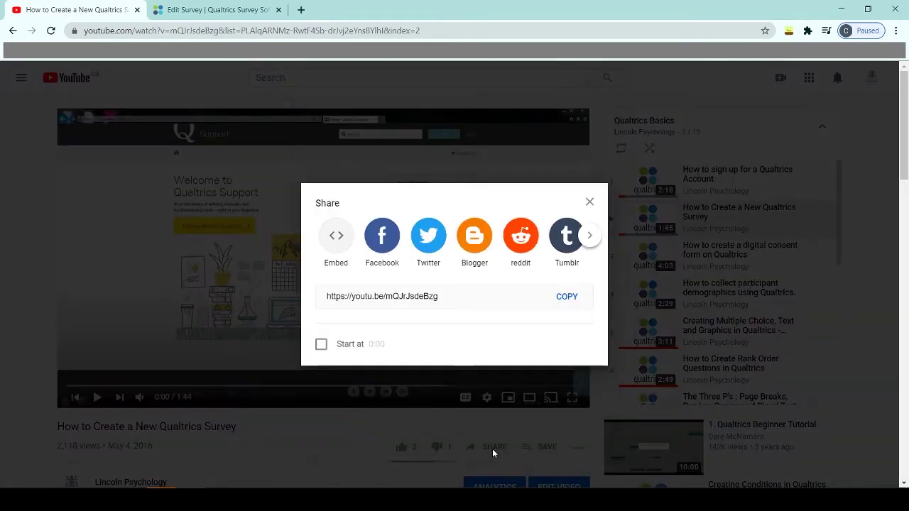
pyautogui.click(337, 247)
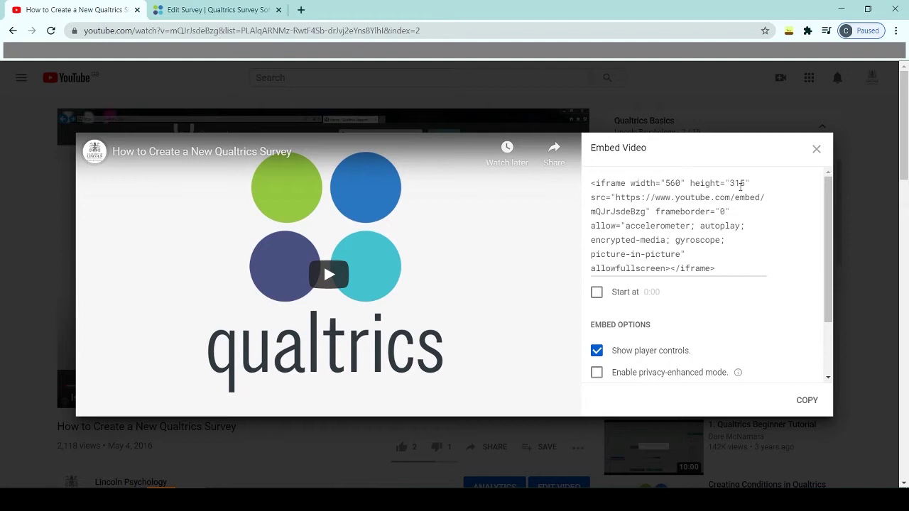
pyautogui.click(817, 406)
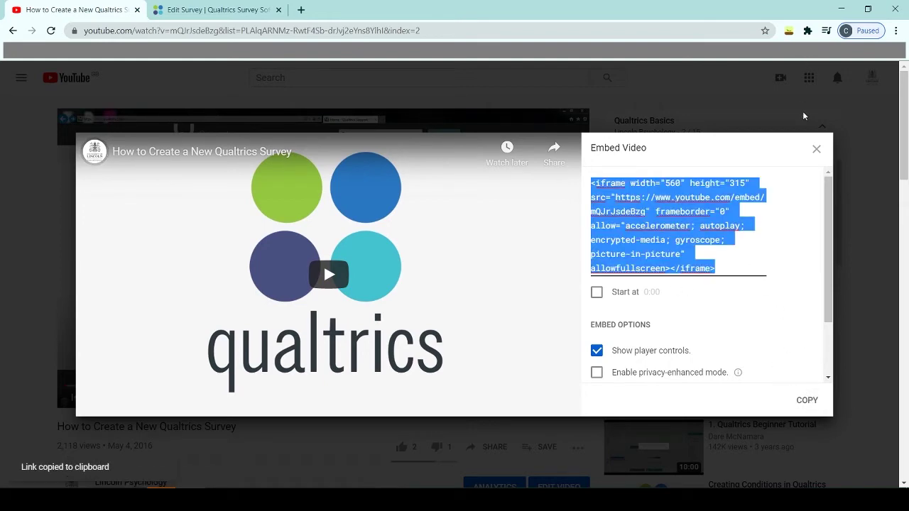
pyautogui.click(817, 149)
# Return to the Qualtrics survey and paste the video's iframe embed code below the Q1 text in its HTML source.
pyautogui.click(277, 7)
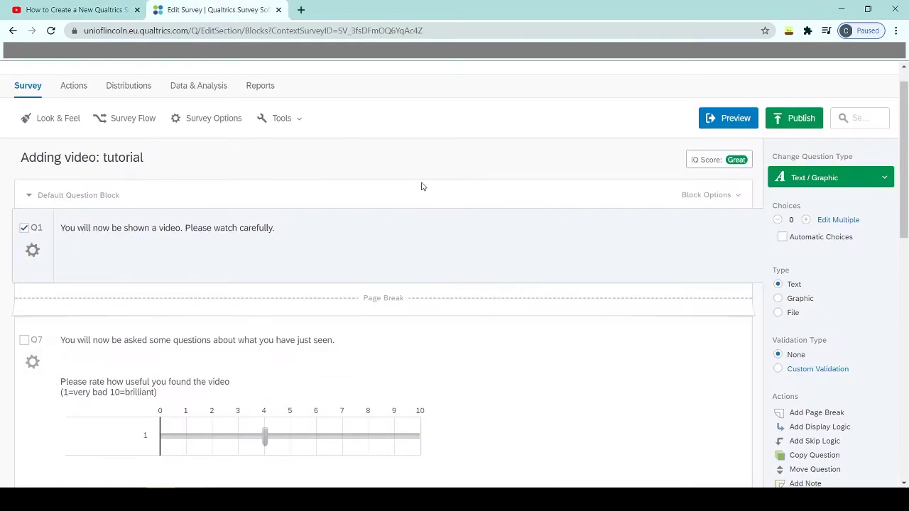
pyautogui.click(270, 235)
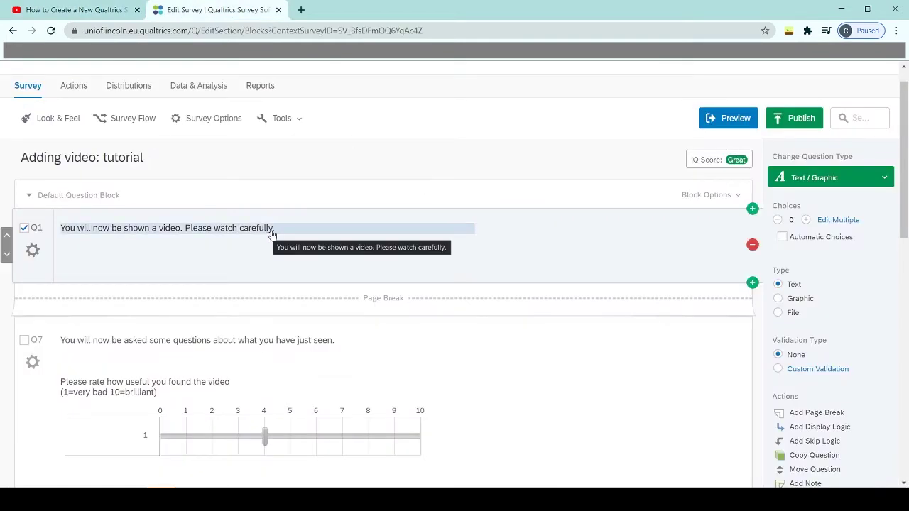
pyautogui.click(271, 235)
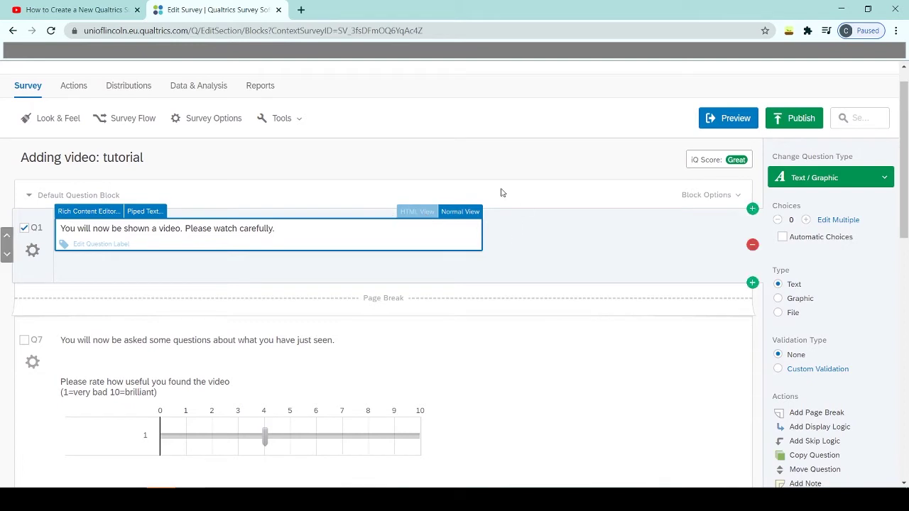
pyautogui.click(406, 211)
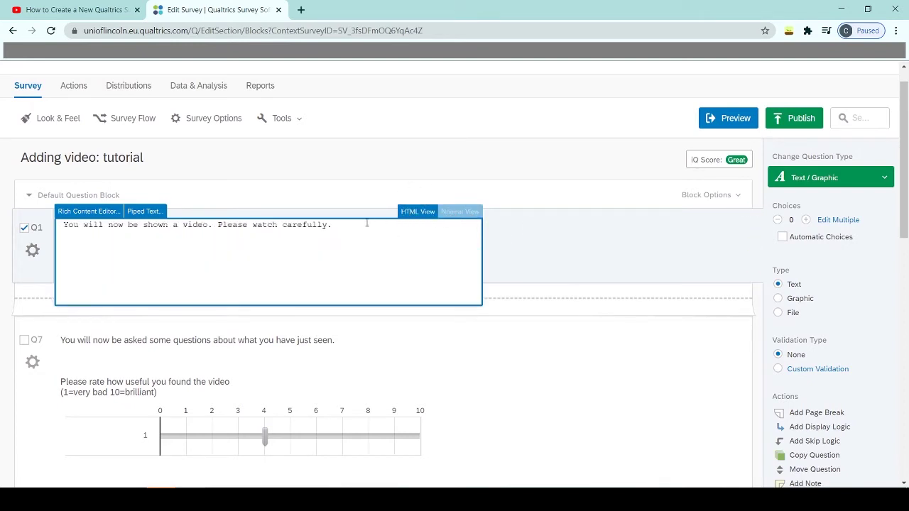
pyautogui.press('Return')
pyautogui.rightClick(311, 246)
pyautogui.click(392, 341)
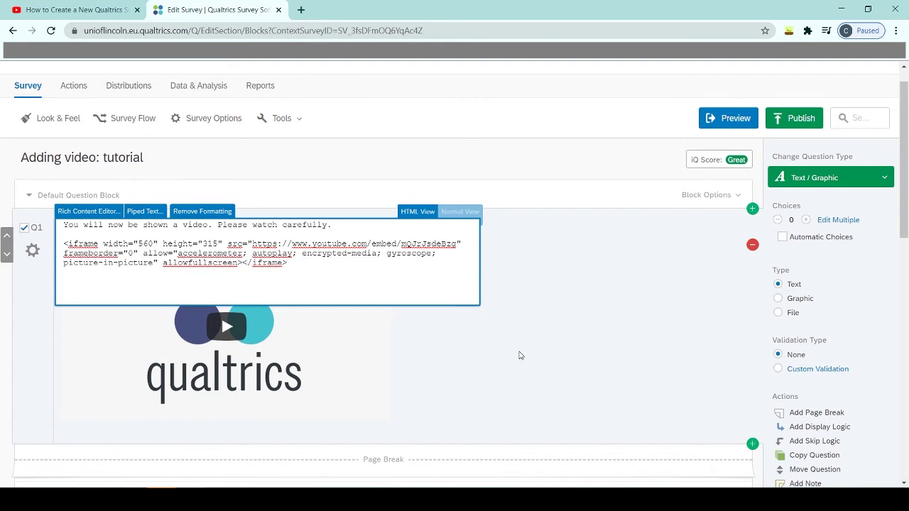
pyautogui.click(618, 317)
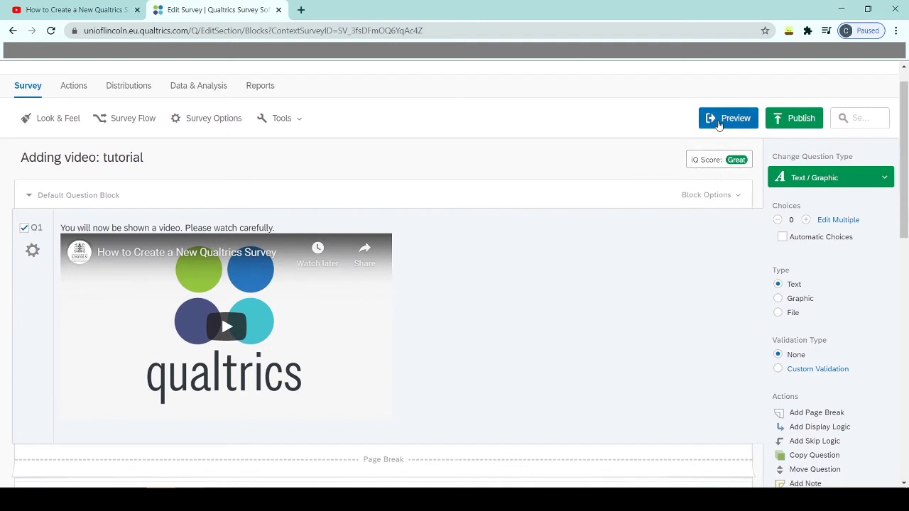
# Preview the survey, play the embedded video, advance to the following page and close the preview.
pyautogui.click(718, 125)
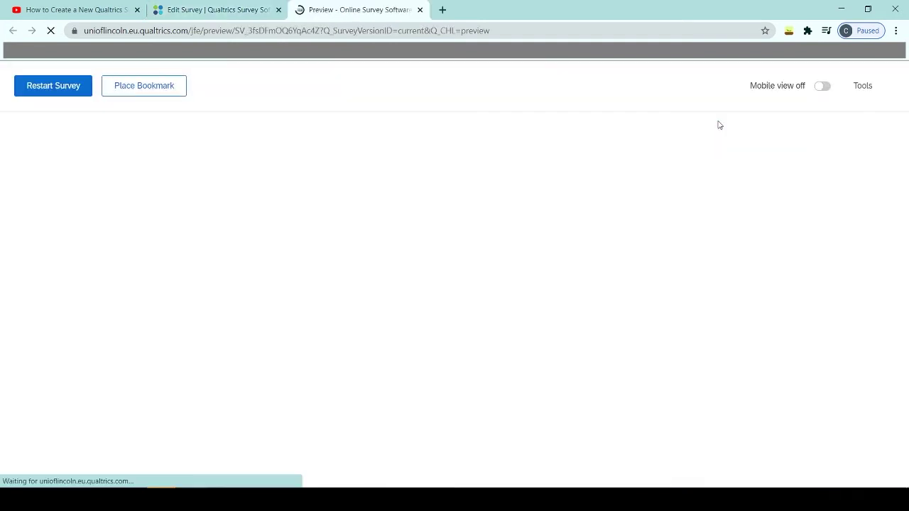
pyautogui.scroll(-2, 670, 197)
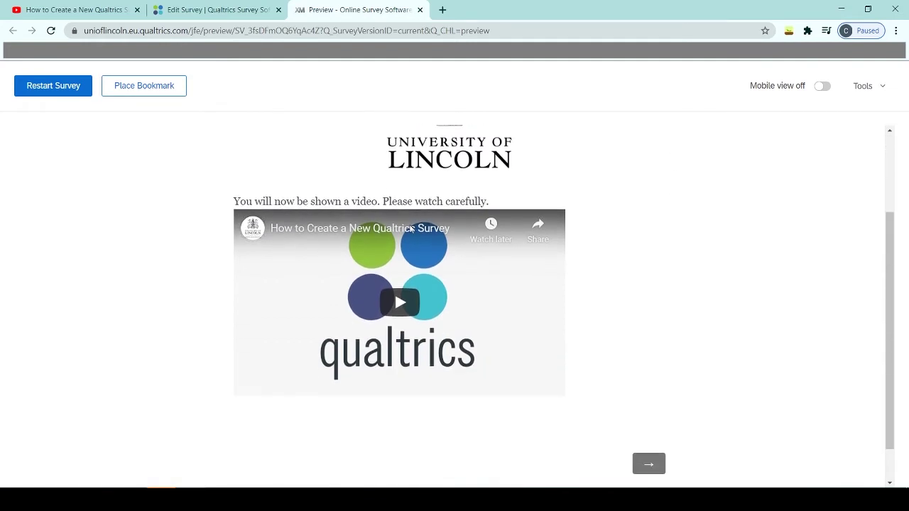
pyautogui.click(390, 308)
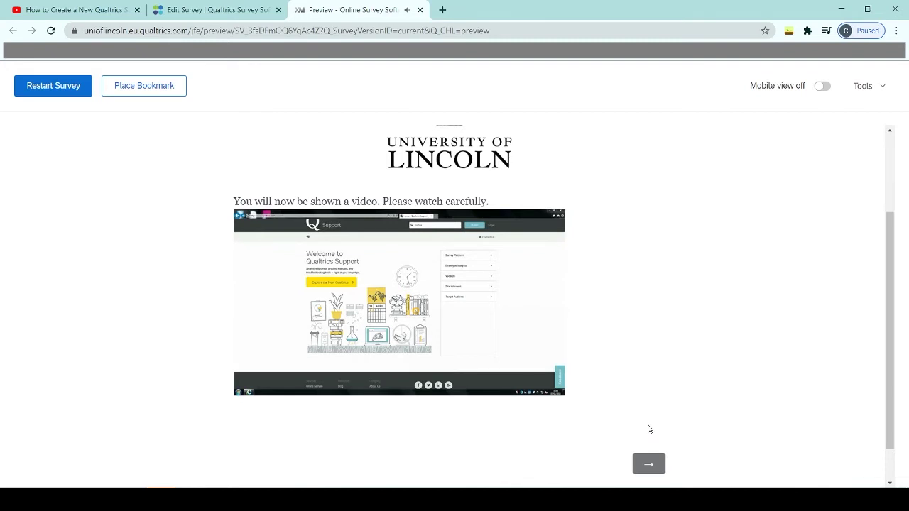
pyautogui.click(657, 467)
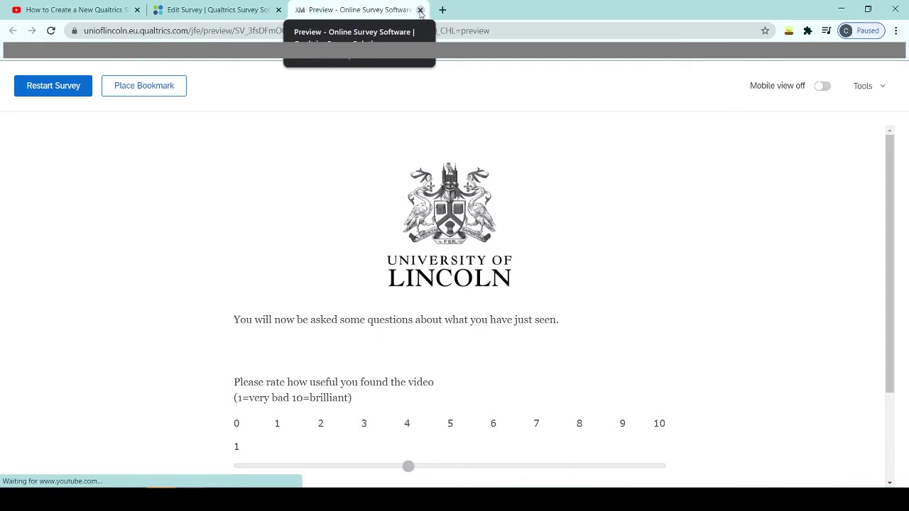
pyautogui.click(421, 11)
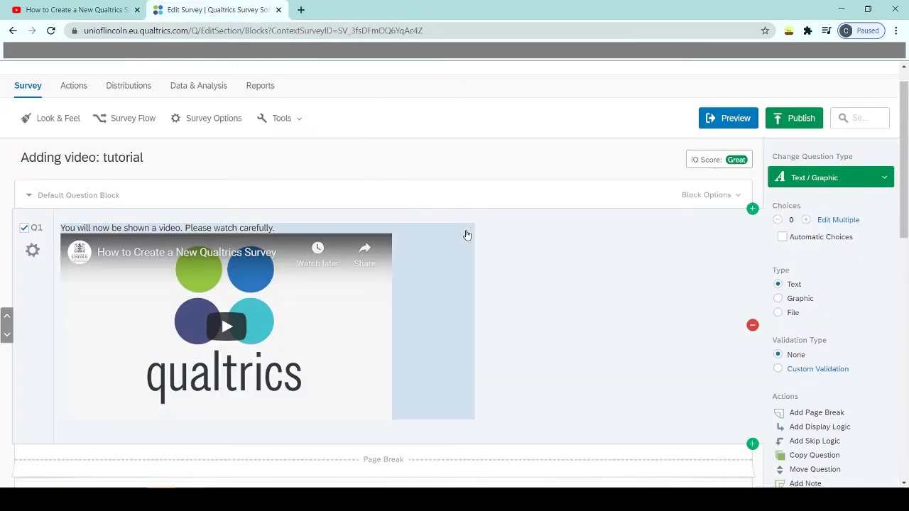
# Add a new question between the Q1 video and the page break and make it a Timing question.
pyautogui.scroll(-1, 526, 263)
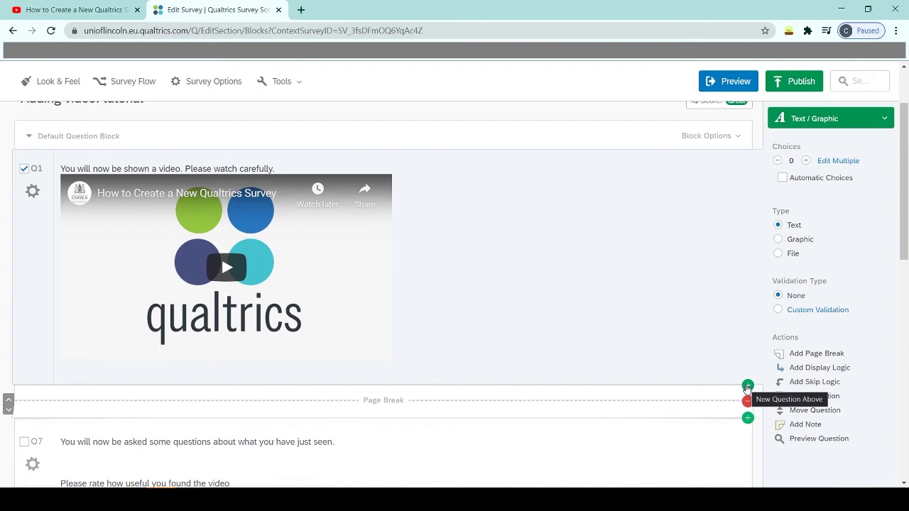
pyautogui.click(747, 386)
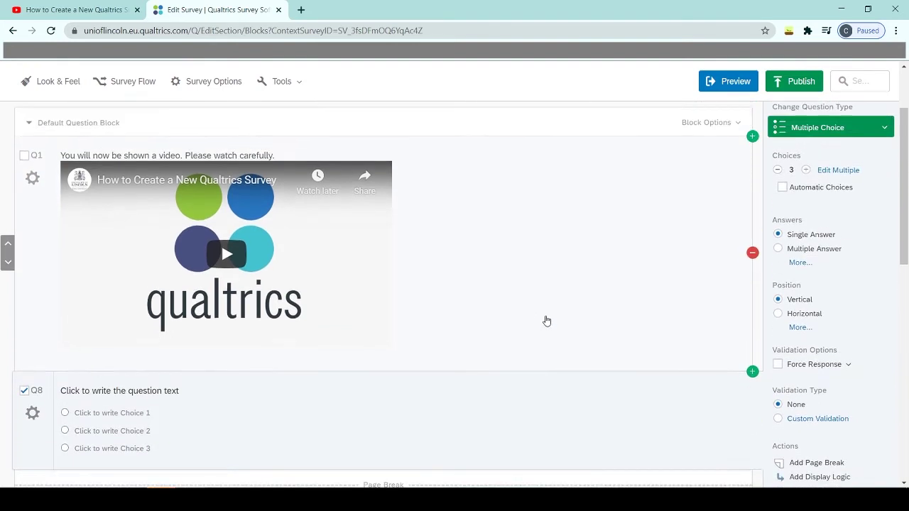
pyautogui.click(883, 140)
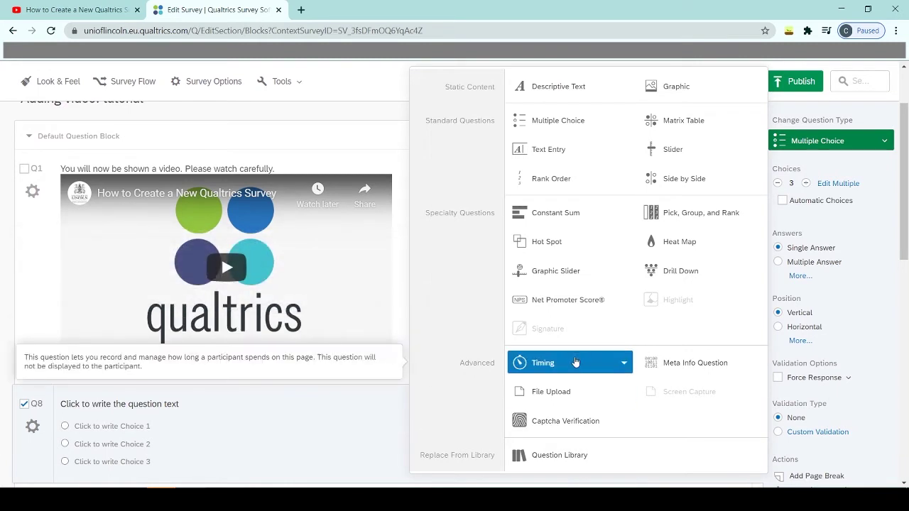
pyautogui.click(576, 363)
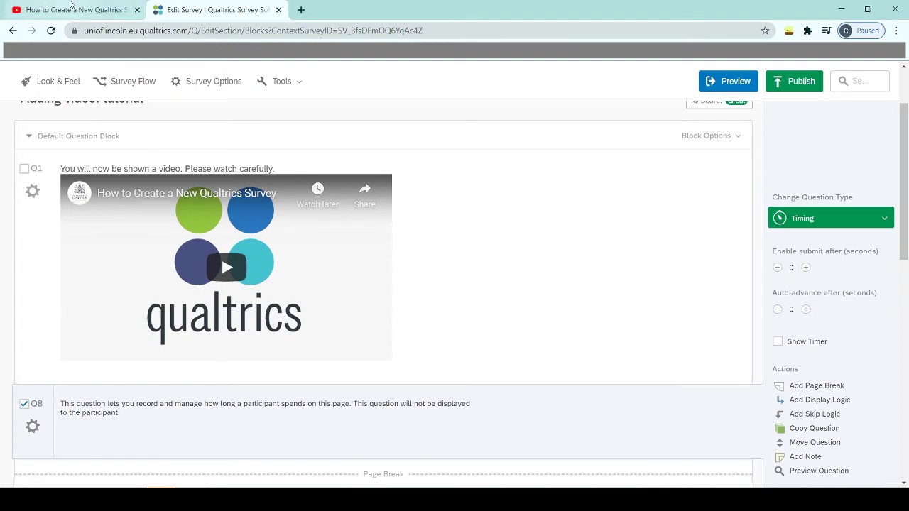
# Check the video's length on YouTube and set the Timing question to enable submit after 110 seconds.
pyautogui.click(70, 7)
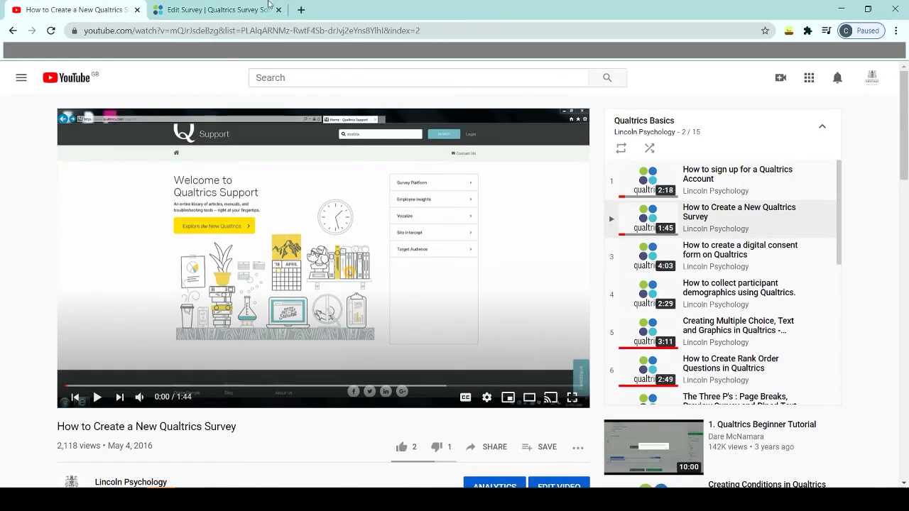
pyautogui.click(239, 8)
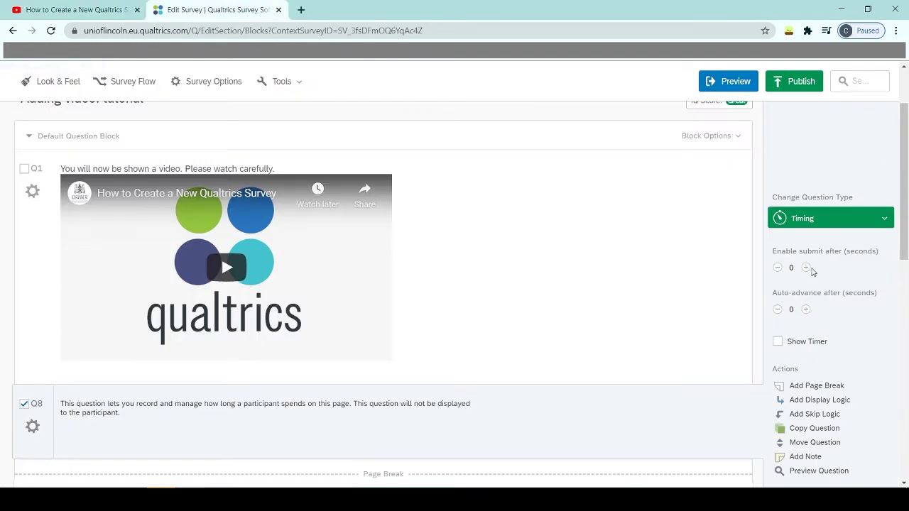
pyautogui.click(807, 268)
pyautogui.click(807, 268)
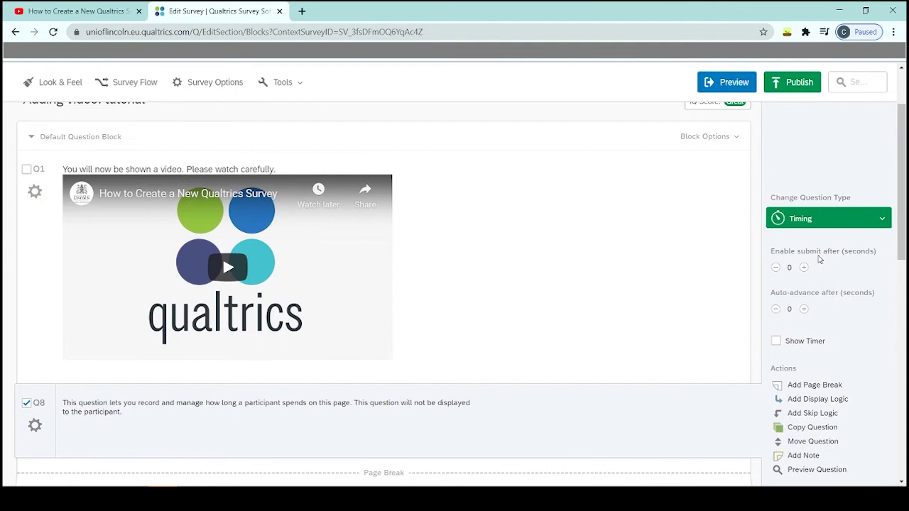
pyautogui.click(789, 268)
pyautogui.write('110')
pyautogui.click(862, 275)
# Set the Timing question's auto-advance to 110 seconds and turn its timer display on and back off.
pyautogui.click(789, 310)
pyautogui.write('110')
pyautogui.press('Tab')
pyautogui.click(776, 341)
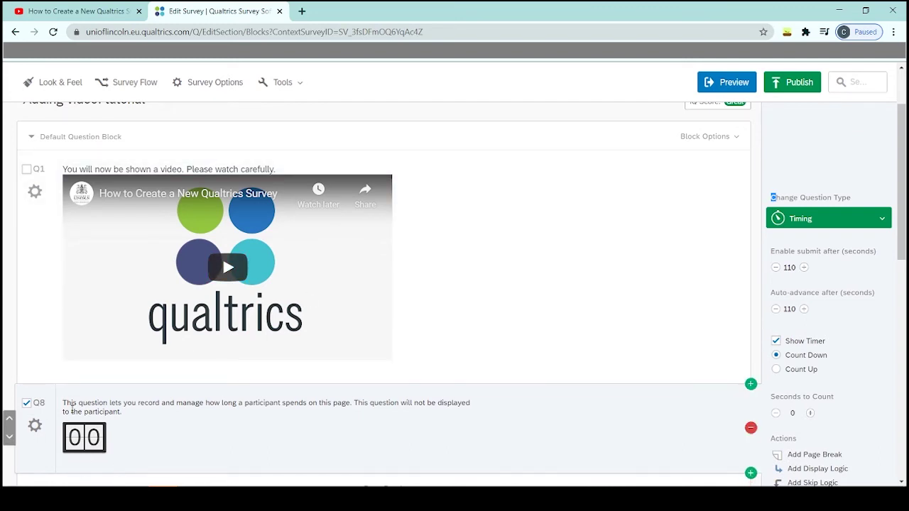
pyautogui.click(776, 342)
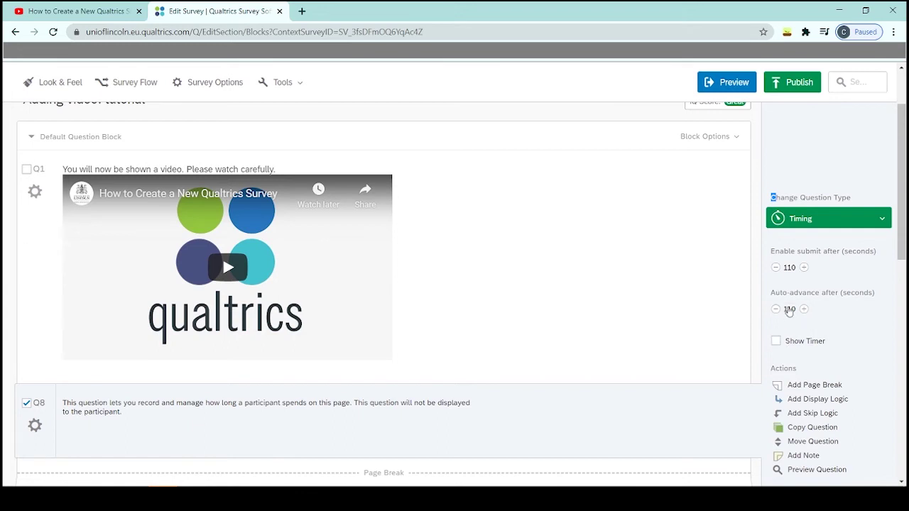
# Reset the Timing question's auto-advance to 0 seconds.
pyautogui.click(776, 310)
pyautogui.doubleClick(790, 311)
pyautogui.write('0')
pyautogui.click(819, 316)
pyautogui.scroll(-1, 850, 277)
pyautogui.scroll(1, 850, 279)
pyautogui.click(503, 304)
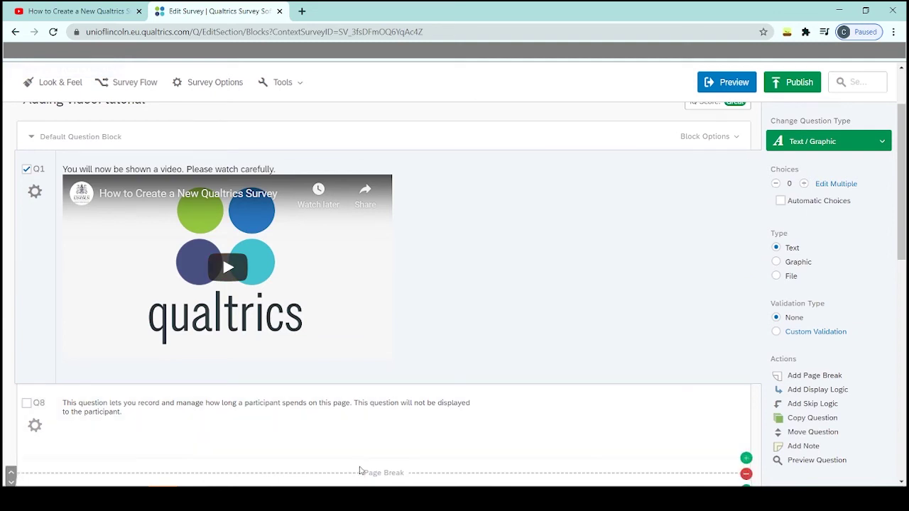
# Preview the survey with the Timing question and play the embedded video.
pyautogui.scroll(-1, 330, 430)
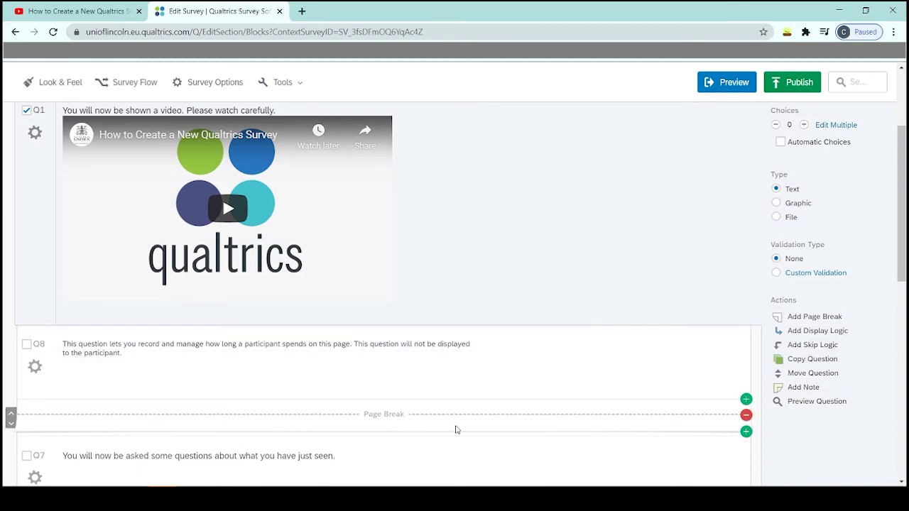
pyautogui.scroll(1, 435, 410)
pyautogui.scroll(2, 435, 409)
pyautogui.scroll(-2, 404, 276)
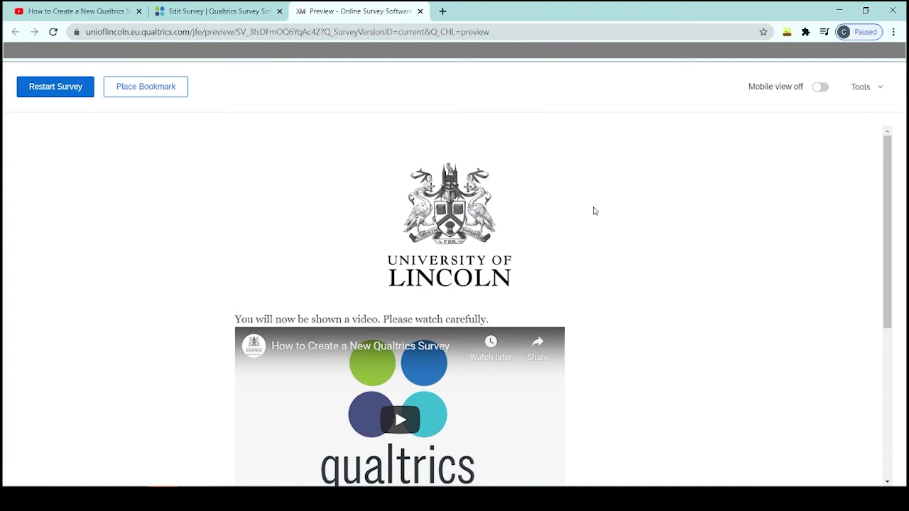
pyautogui.scroll(-2, 596, 209)
pyautogui.scroll(-1, 625, 254)
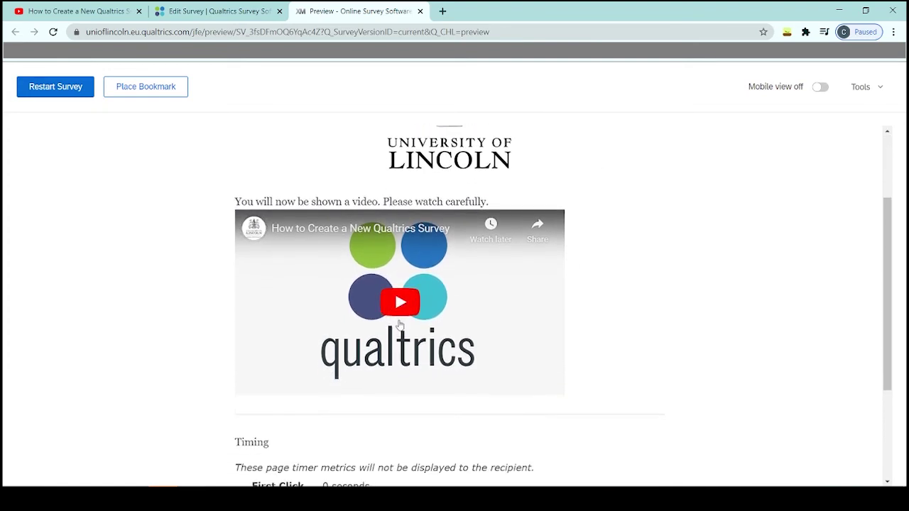
pyautogui.click(399, 302)
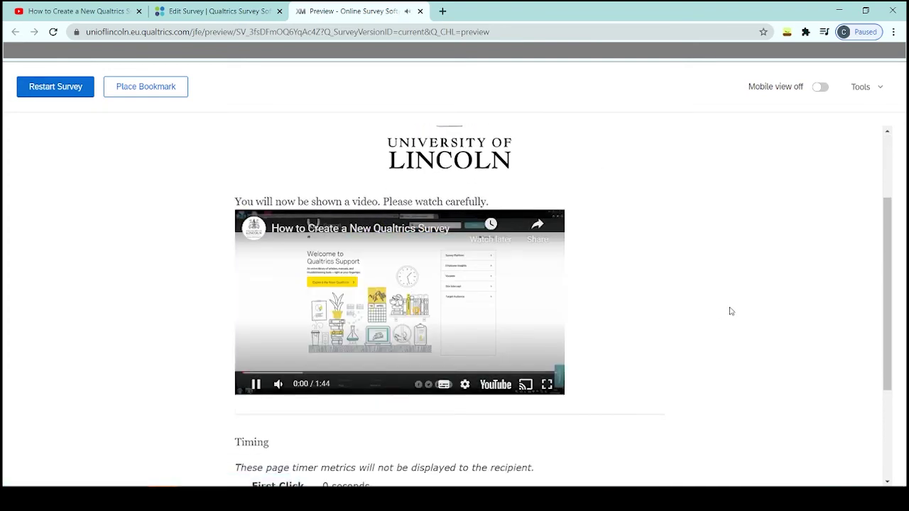
# Turn the video's volume down and examine the Timing metrics shown below it in the preview.
pyautogui.scroll(-1, 731, 311)
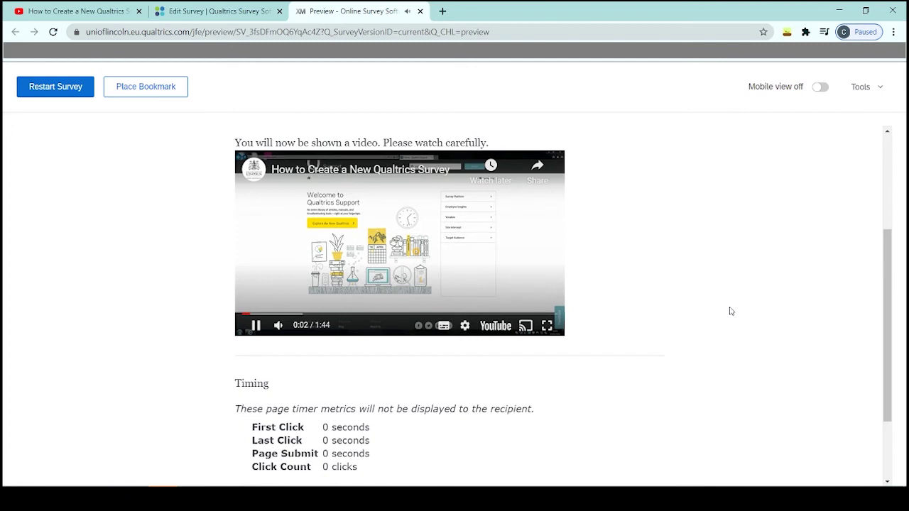
pyautogui.scroll(-1, 731, 310)
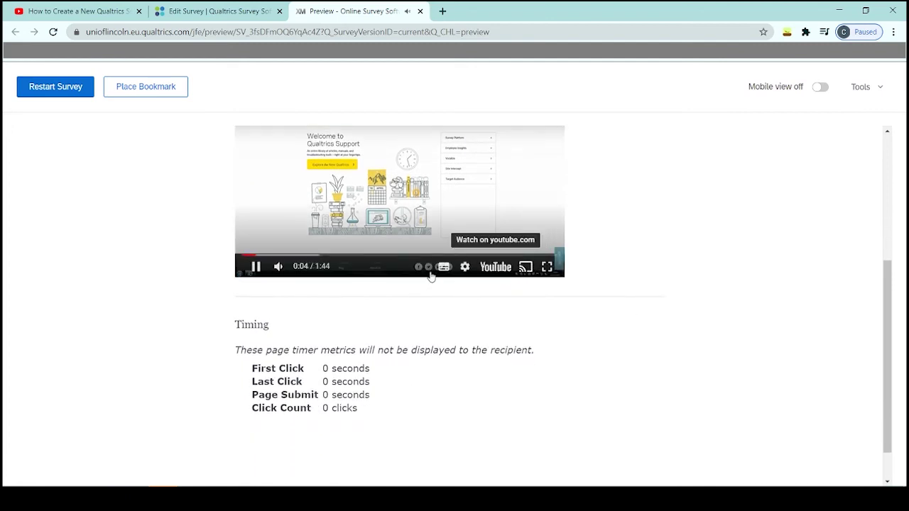
pyautogui.moveTo(278, 266)
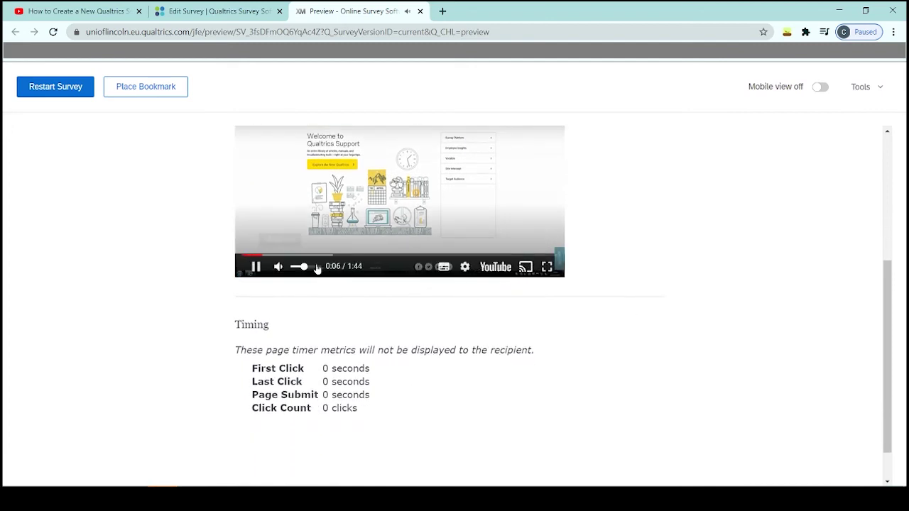
pyautogui.moveTo(317, 268); pyautogui.dragTo(294, 267)
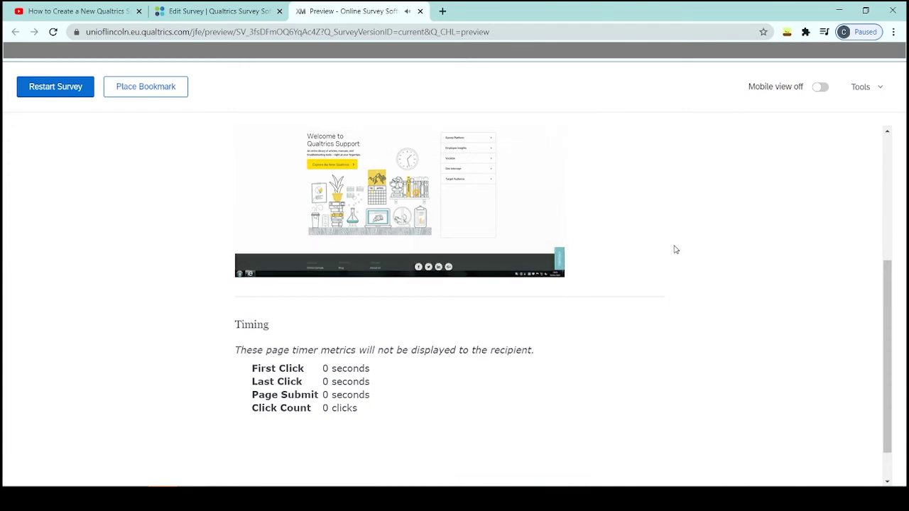
pyautogui.scroll(-1, 671, 252)
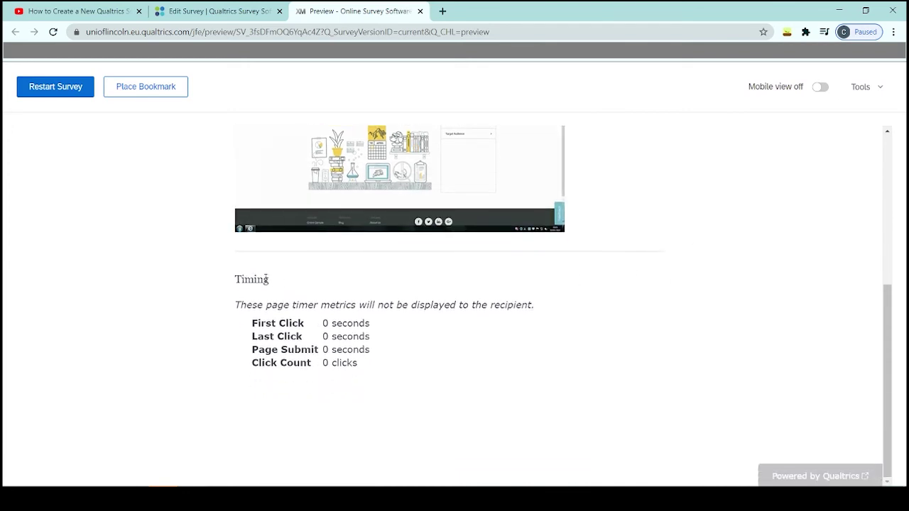
pyautogui.moveTo(235, 279); pyautogui.dragTo(271, 280)
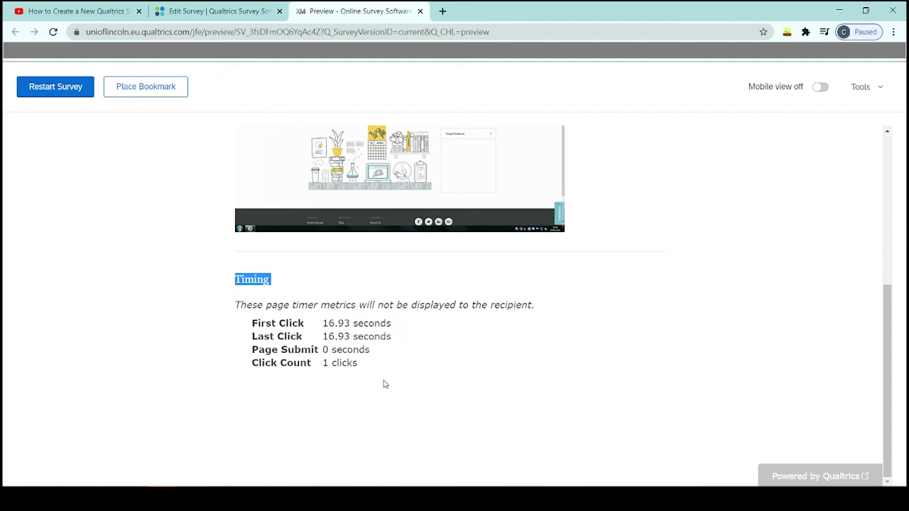
# Let the embedded video play to its end in the preview, check the Timing metrics, and advance to the following page.
pyautogui.click(376, 372)
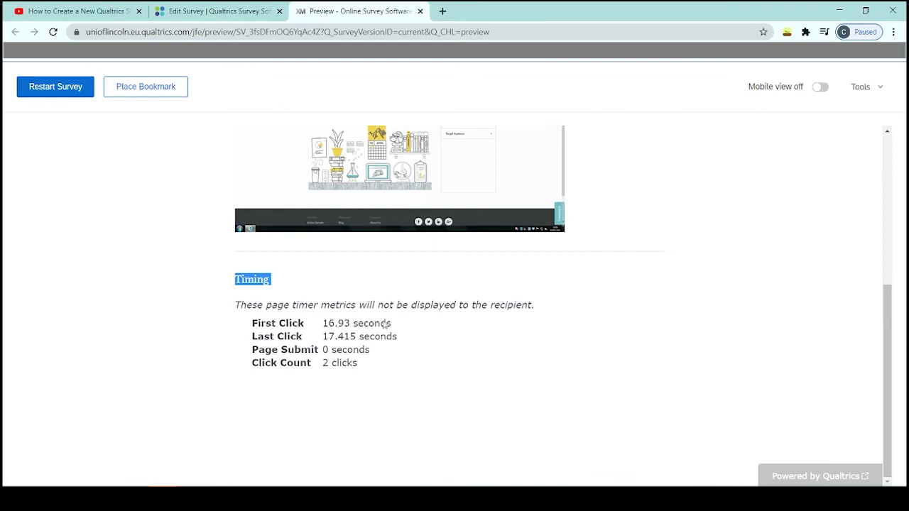
pyautogui.scroll(2, 472, 327)
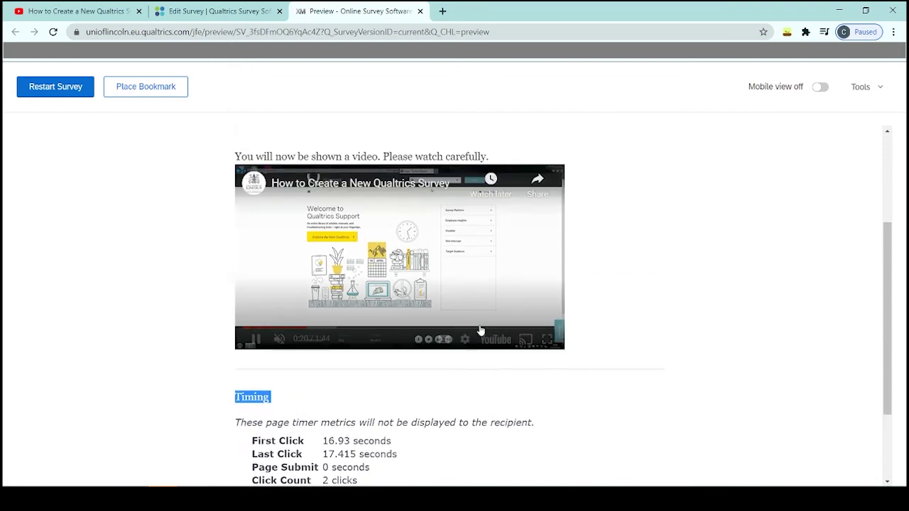
pyautogui.scroll(1, 609, 434)
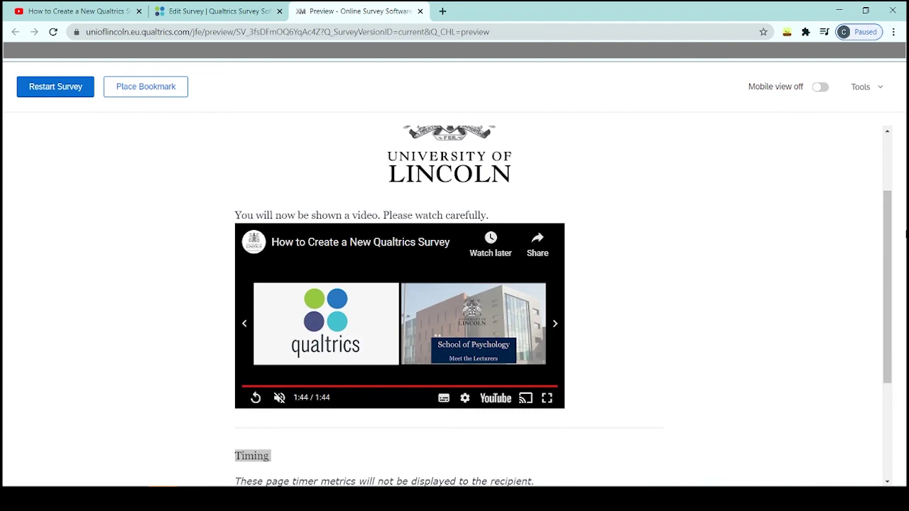
pyautogui.scroll(-3, 784, 213)
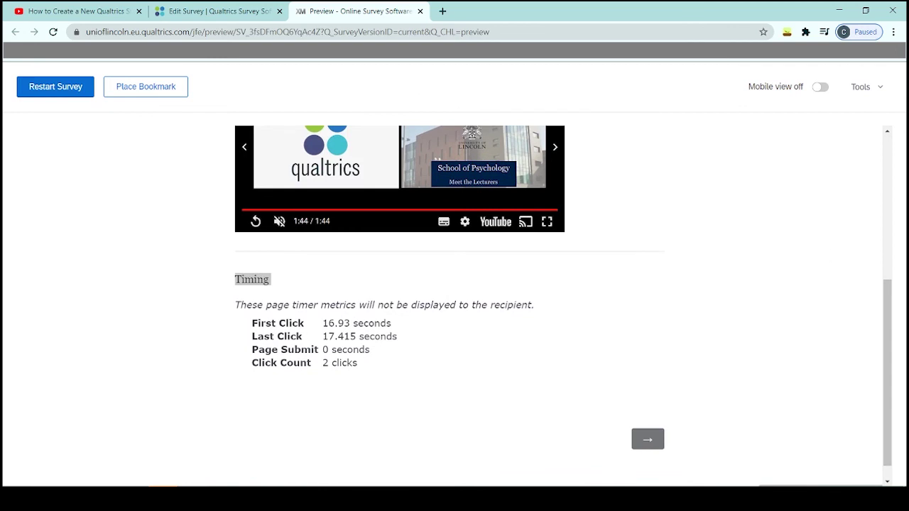
pyautogui.click(659, 440)
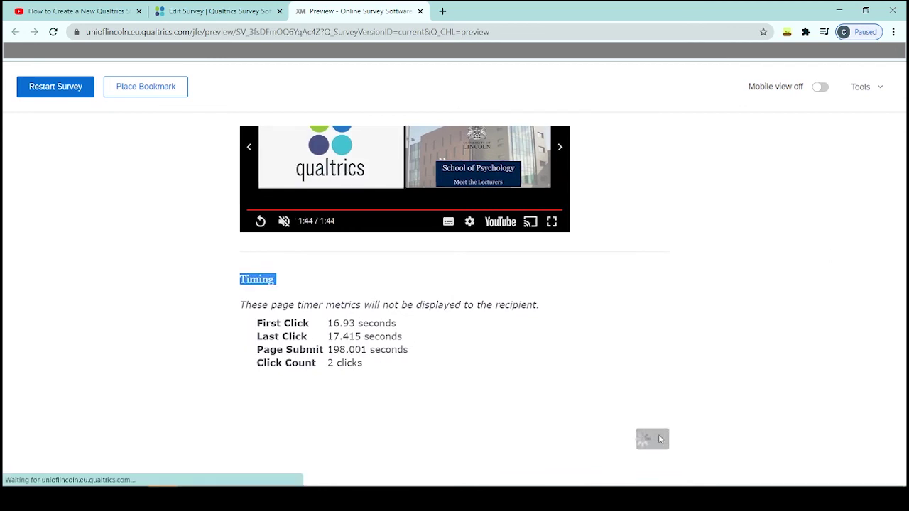
# Rate the video's usefulness as 2 on the slider and submit the preview response.
pyautogui.scroll(-2, 735, 388)
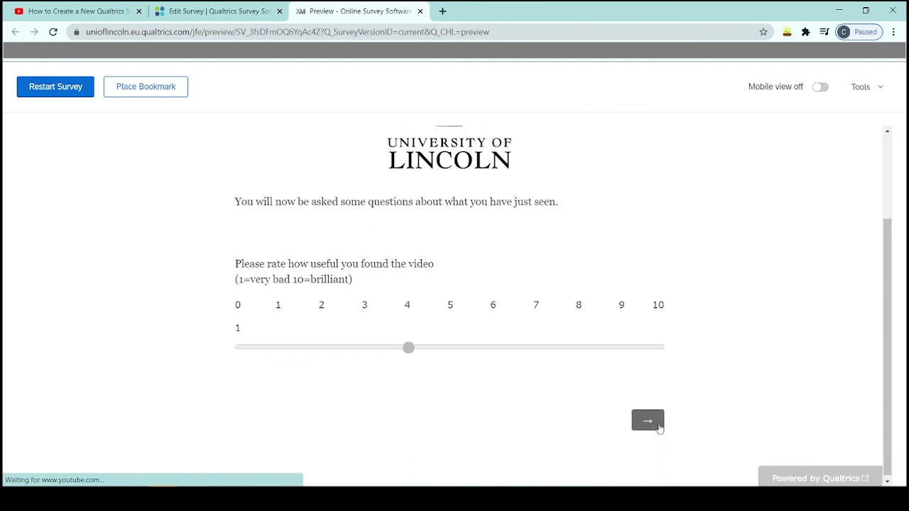
pyautogui.moveTo(406, 348); pyautogui.dragTo(305, 353)
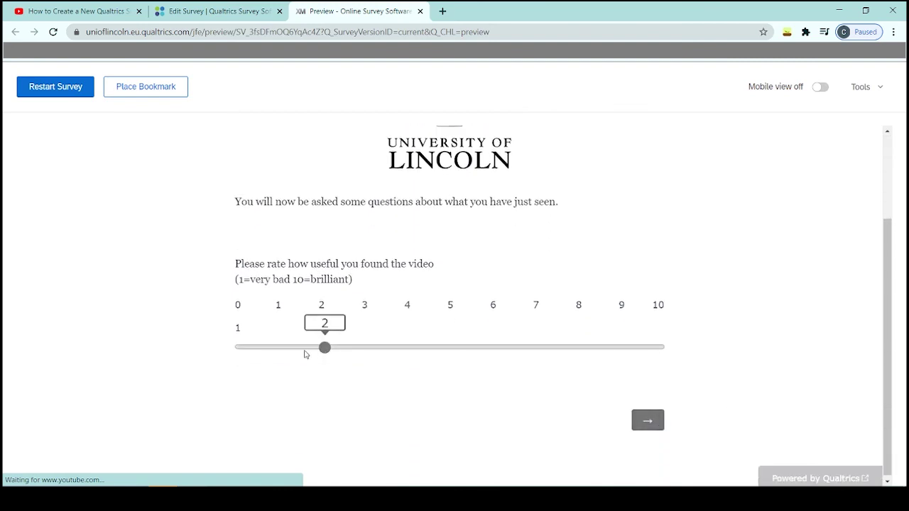
pyautogui.click(643, 422)
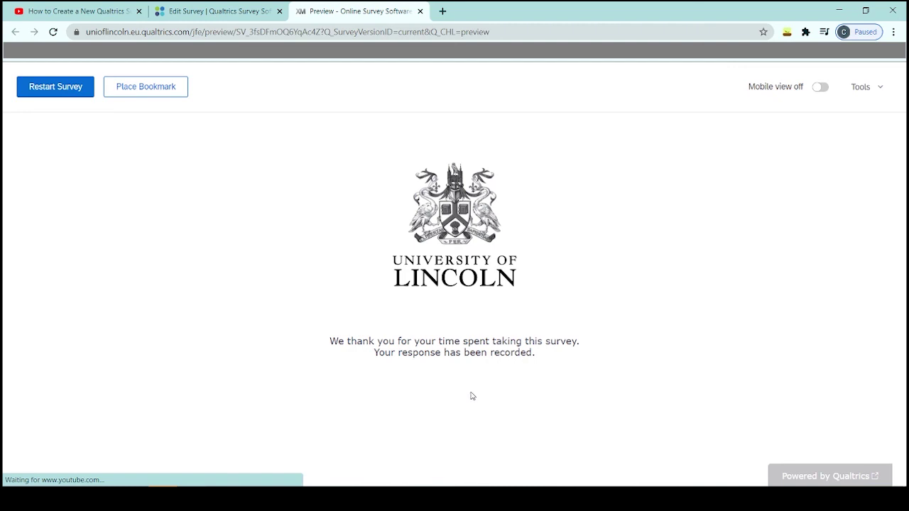
# Return to the survey editor and review the question types available for the video question, including Timing, without changing its type.
pyautogui.click(259, 9)
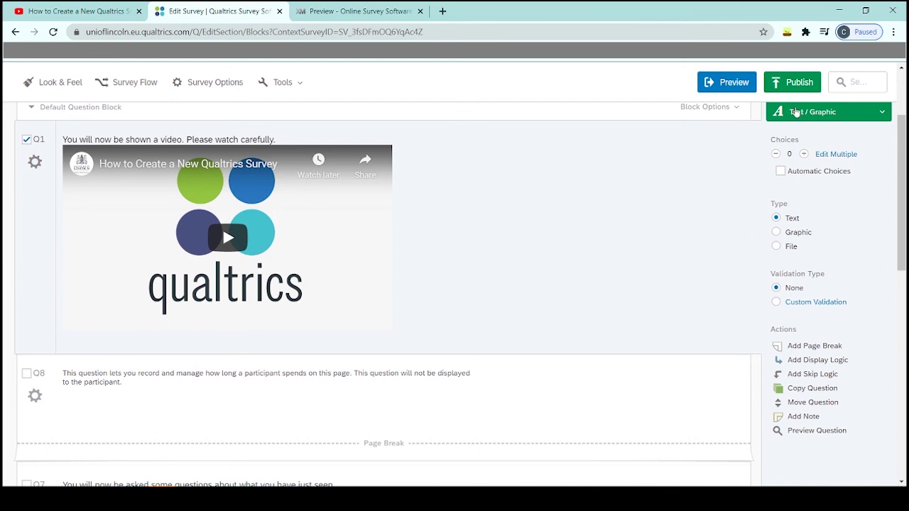
pyautogui.scroll(1, 866, 116)
pyautogui.click(872, 174)
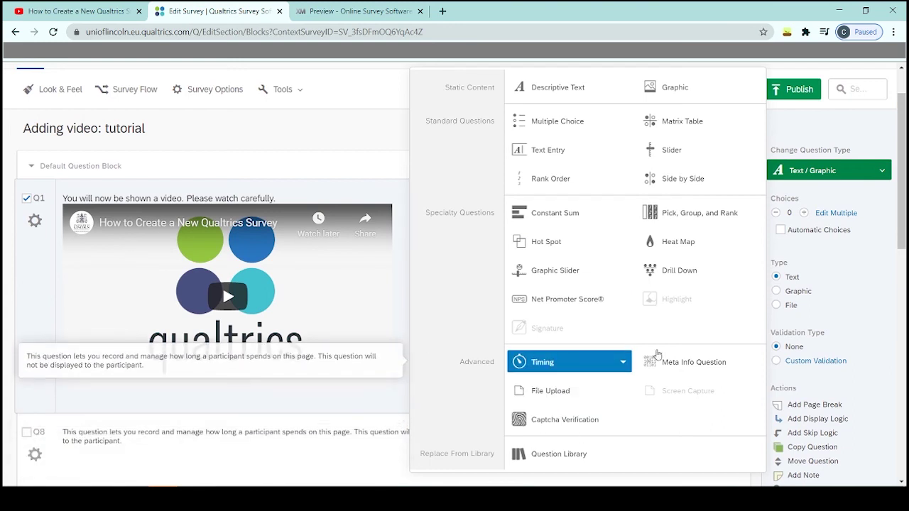
pyautogui.click(378, 81)
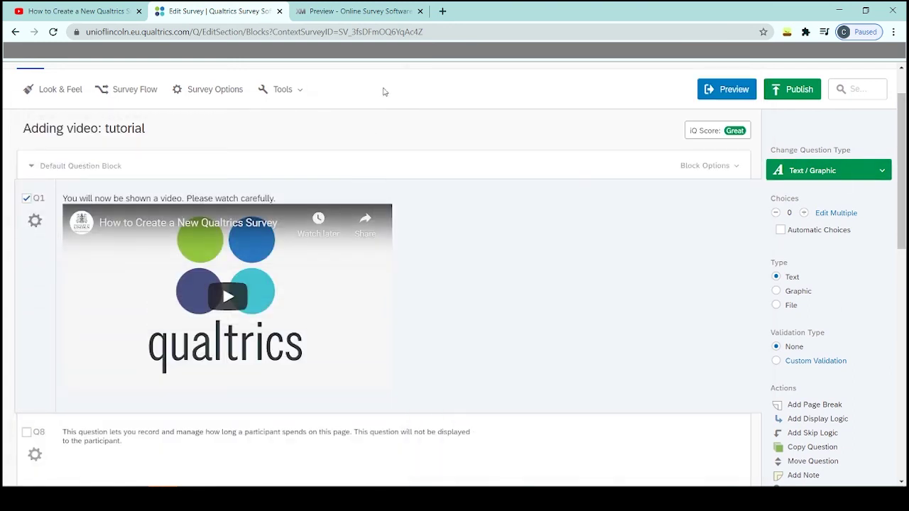